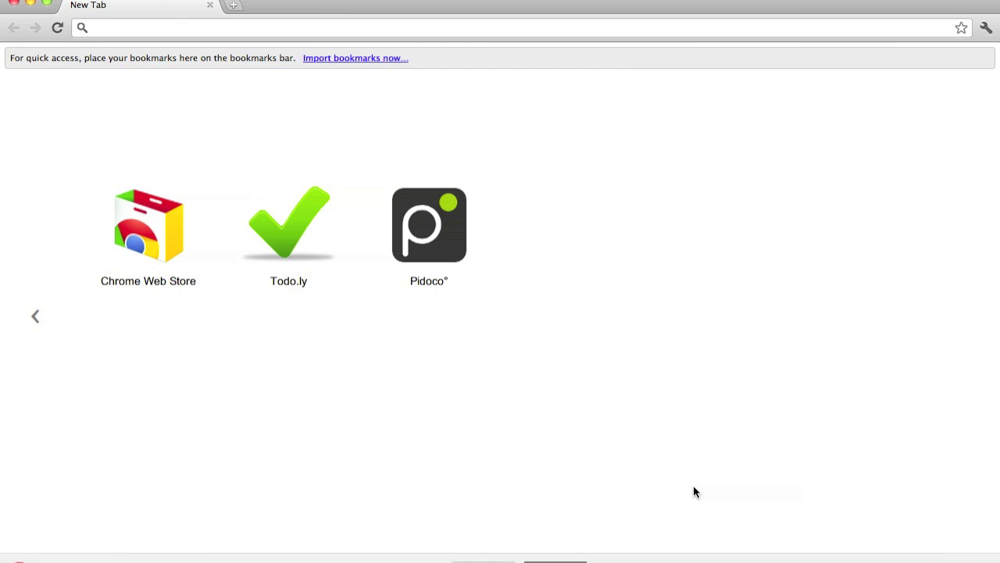
- Enter pidoco.com/preview in Chrome's address bar to load the Pidoco preview site
click(538, 27)
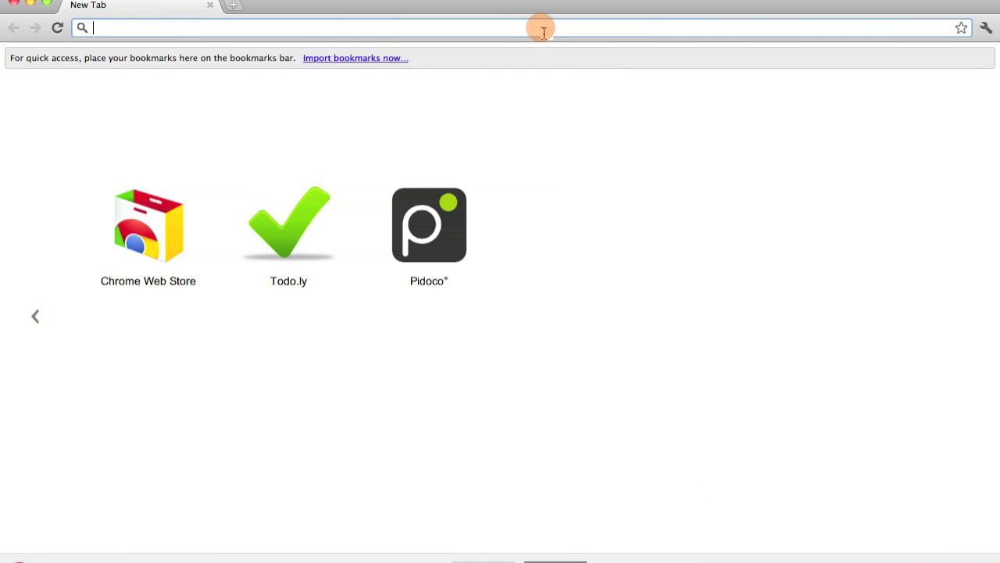
text(pidoco.com/pre)
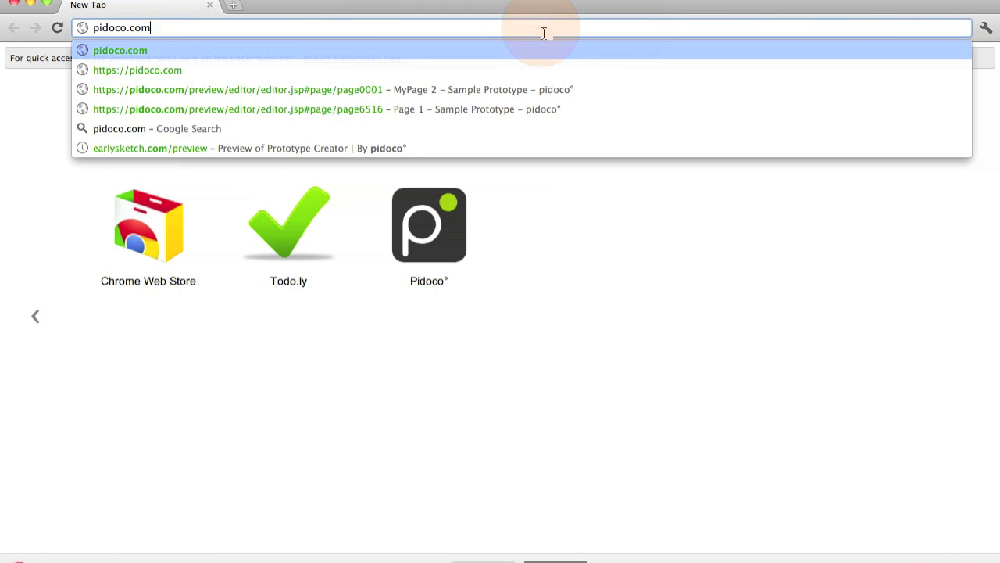
key(BackSpace)
key(BackSpace)
text(preview)
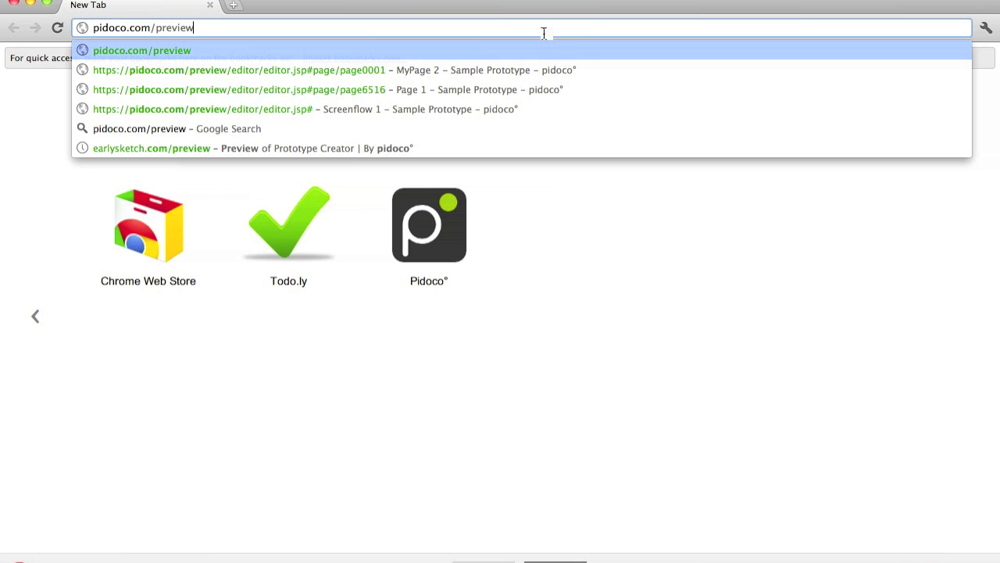
key(Return)
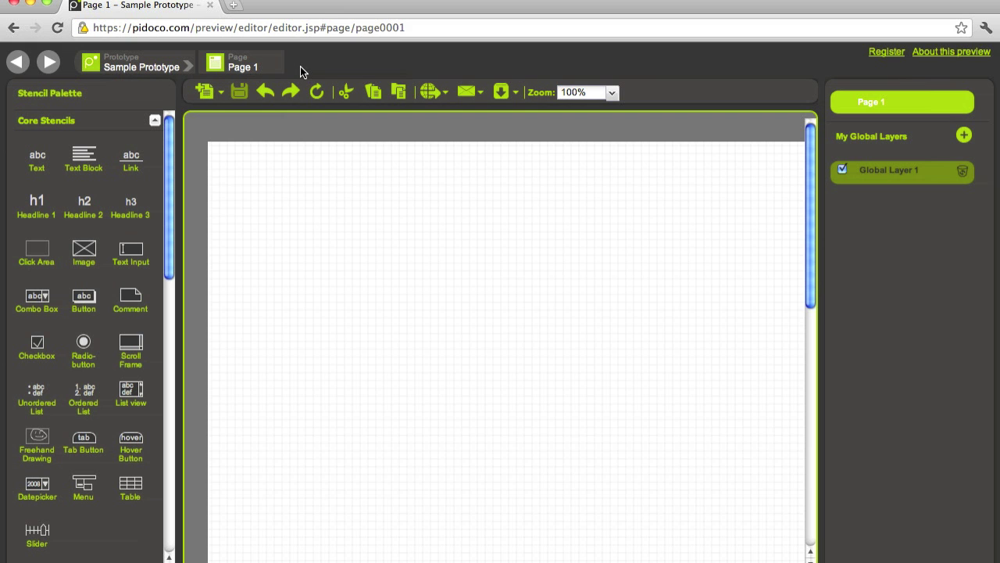
- Place an image placeholder, a lorem ipsum text block below it and a 'Headline' heading beside it
drag(84, 250, 220, 155)
drag(84, 159, 335, 183)
drag(37, 201, 308, 162)
text(Hea)
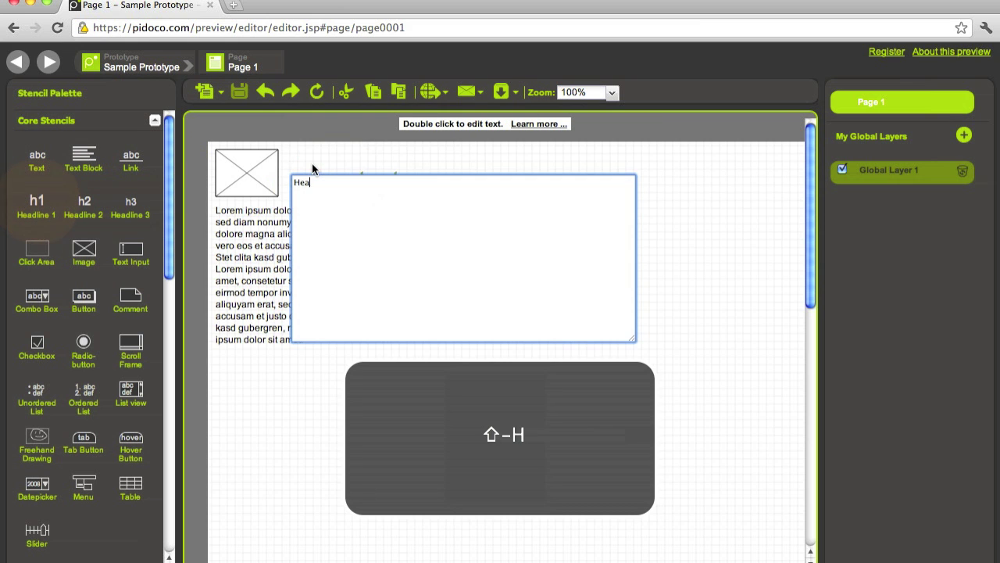
text(dline)
key(super+Return)
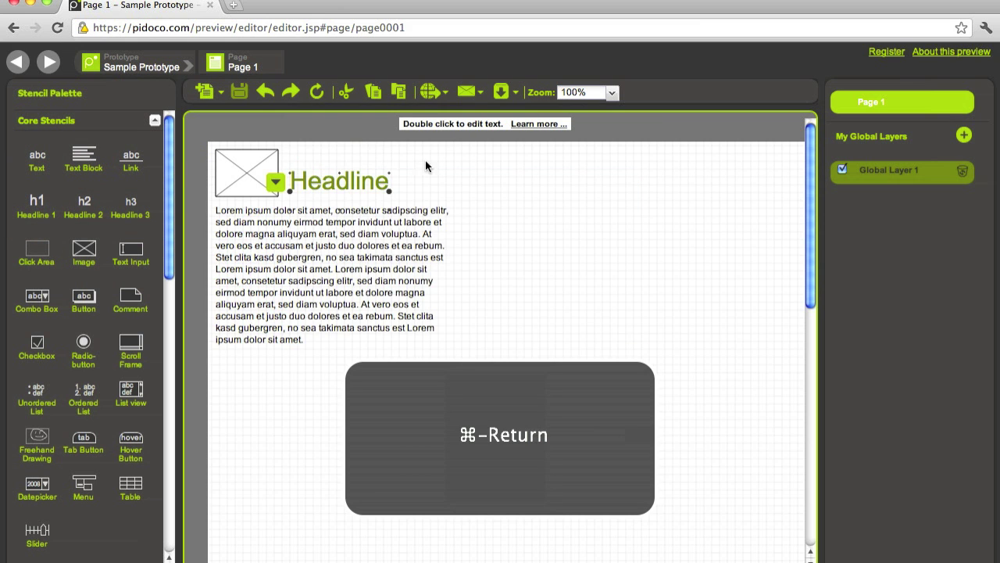
click(443, 164)
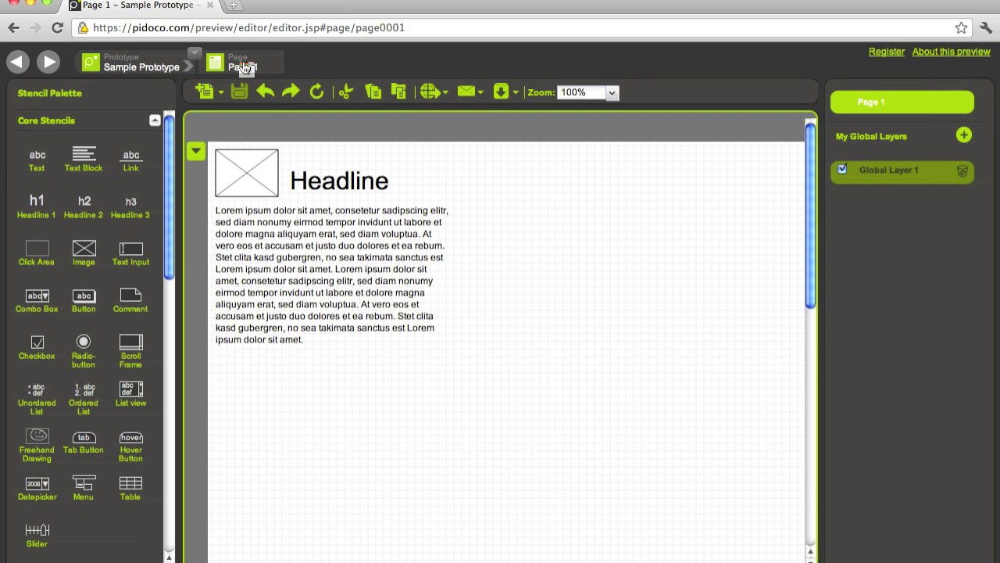
click(146, 68)
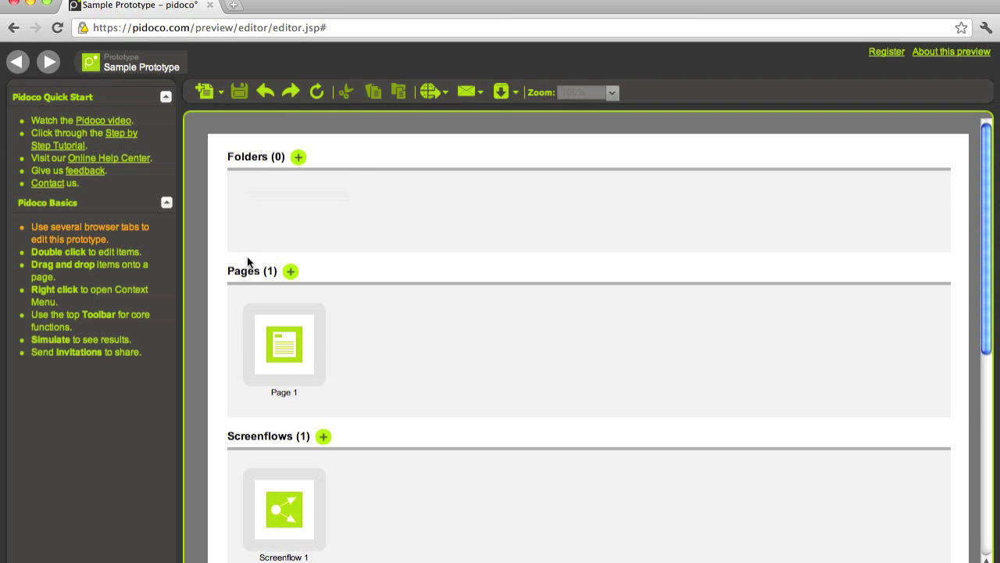
scroll(246, 280, down, 5)
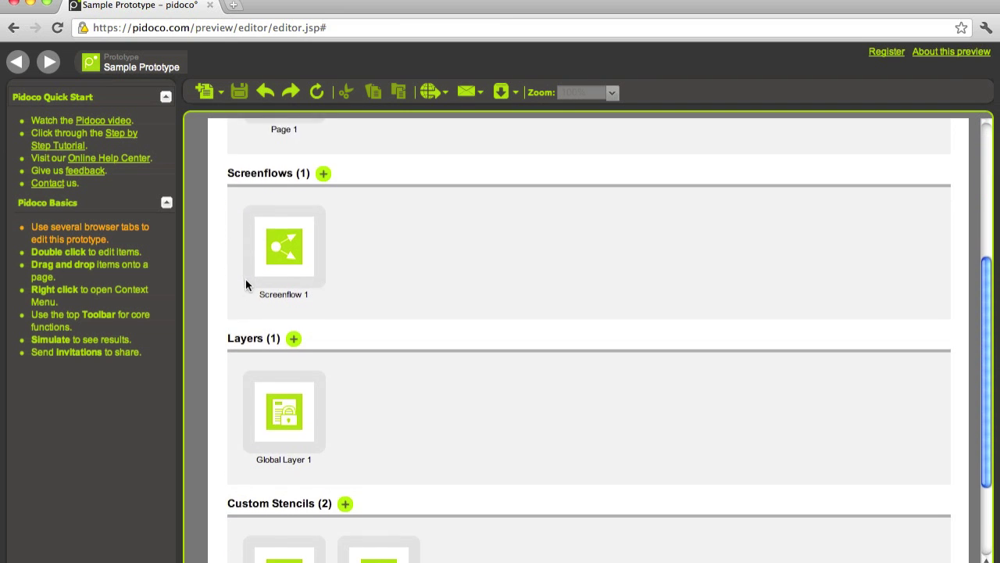
scroll(245, 284, down, 1)
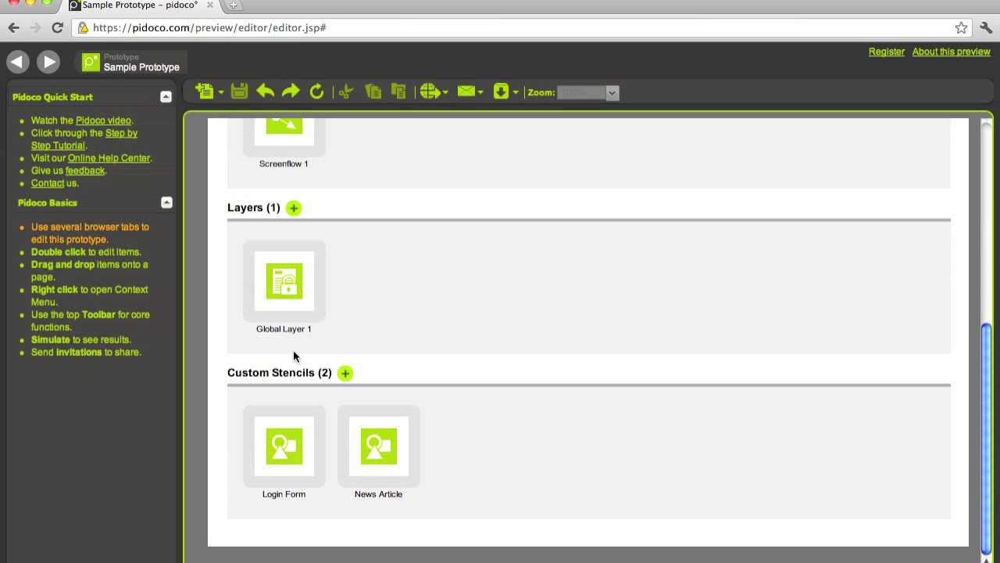
scroll(426, 313, up, 6)
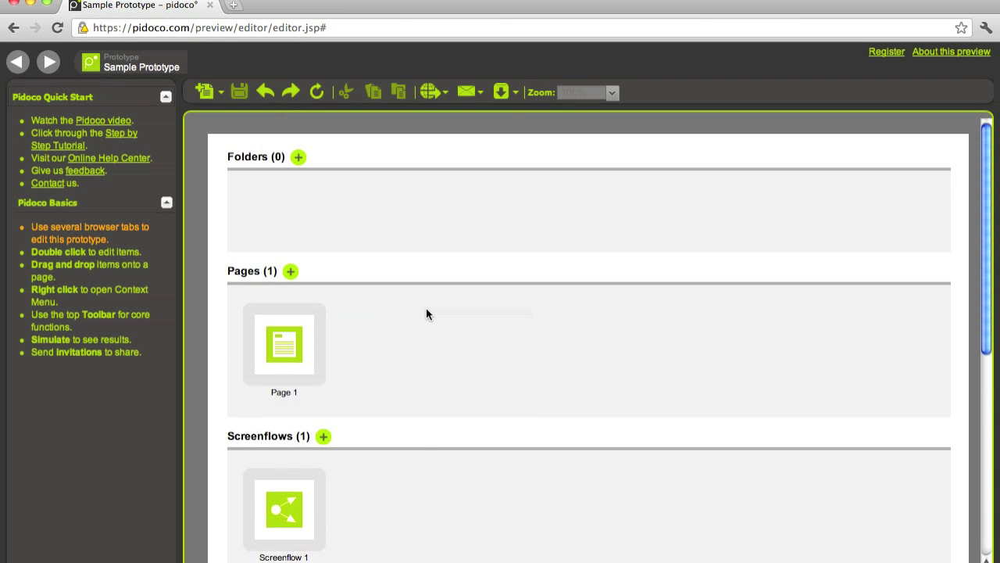
double_click(272, 344)
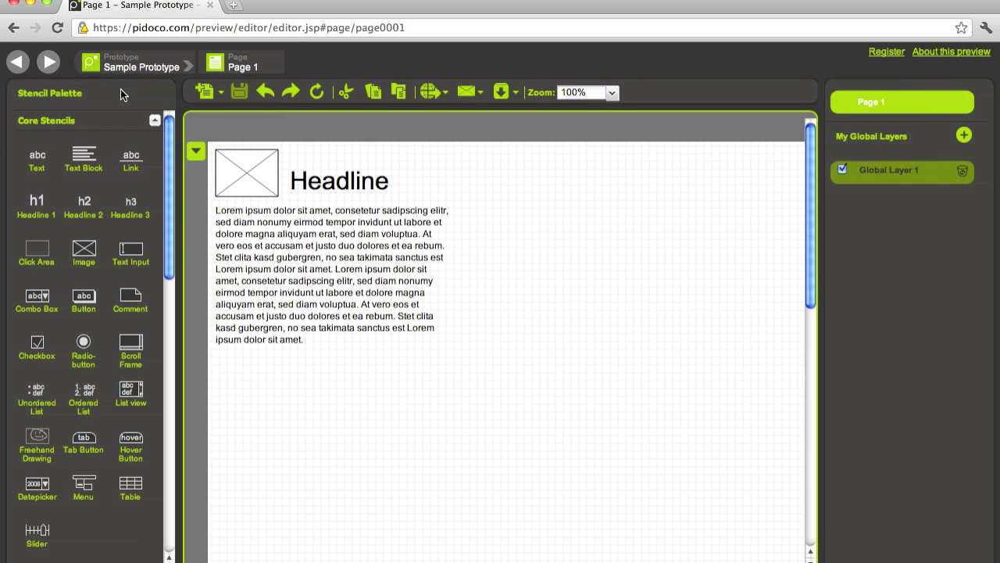
- Go back to the prototype overview, return to Page 1, then forward to the overview again
click(20, 64)
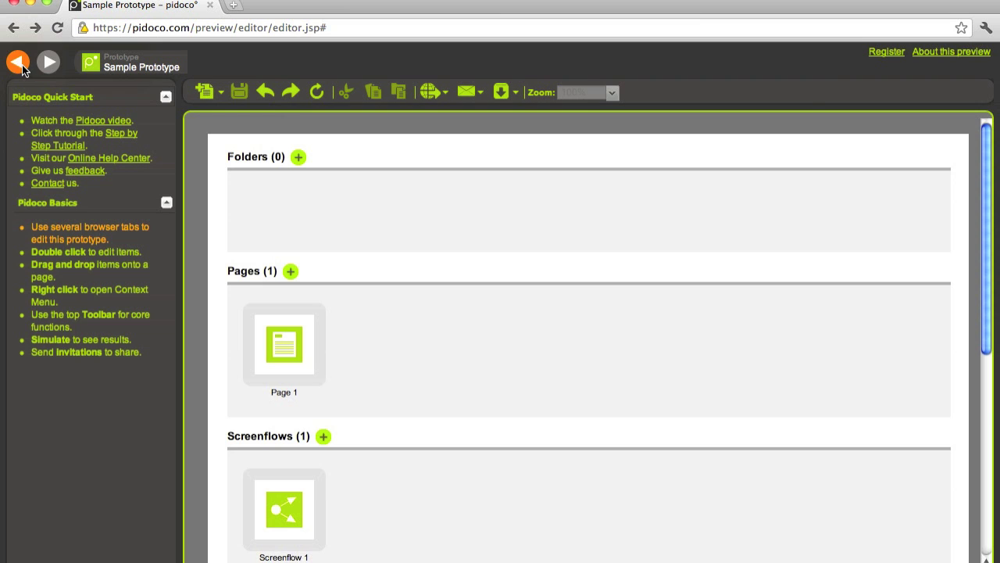
click(21, 67)
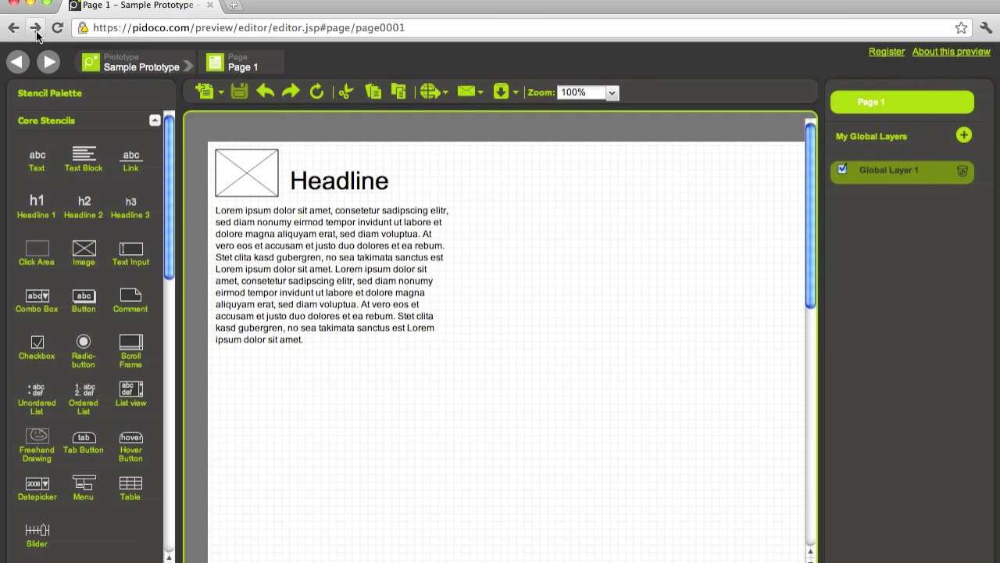
click(36, 31)
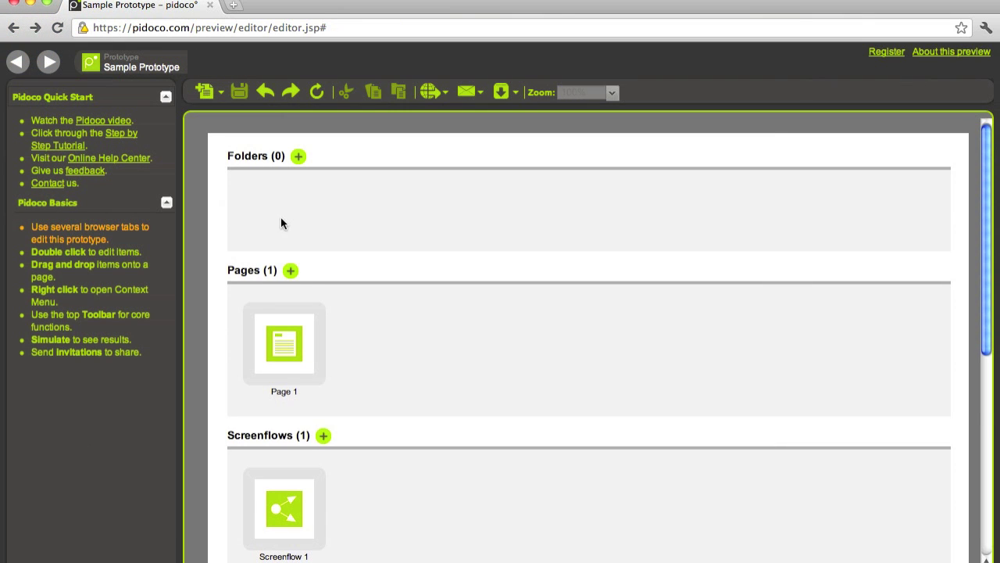
- Create the new page MyPage 2 and drop a lorem ipsum text block onto it
click(290, 271)
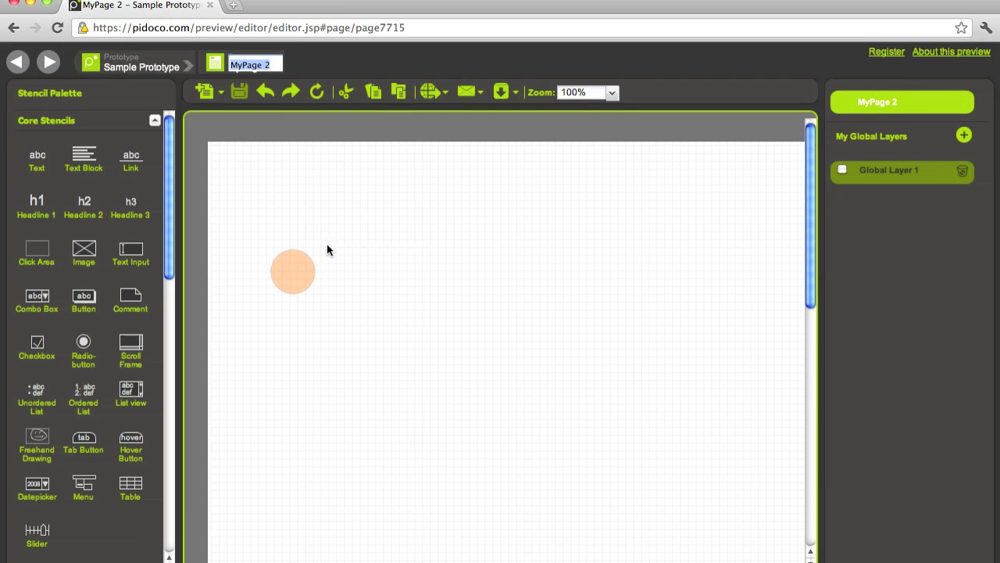
click(311, 220)
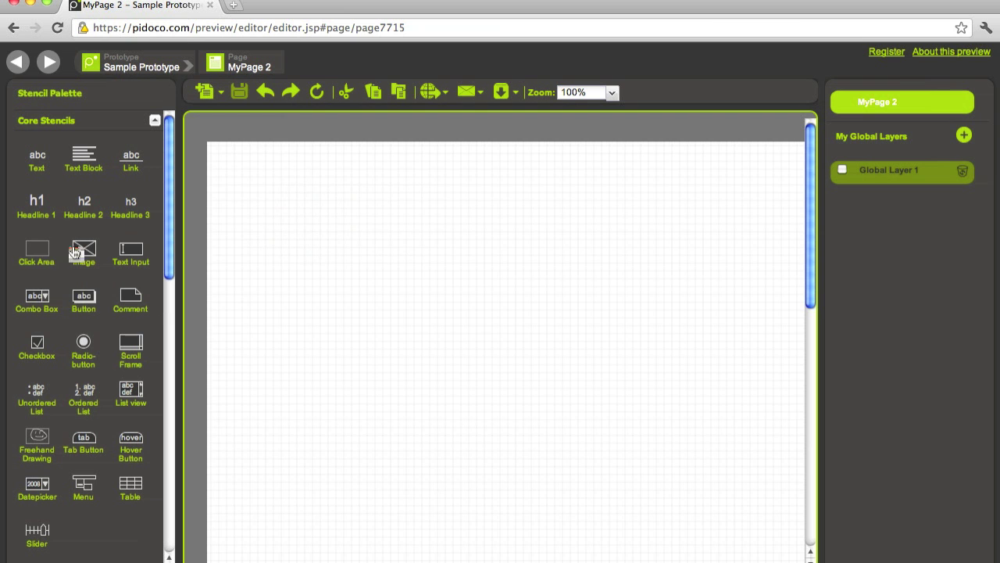
click(84, 156)
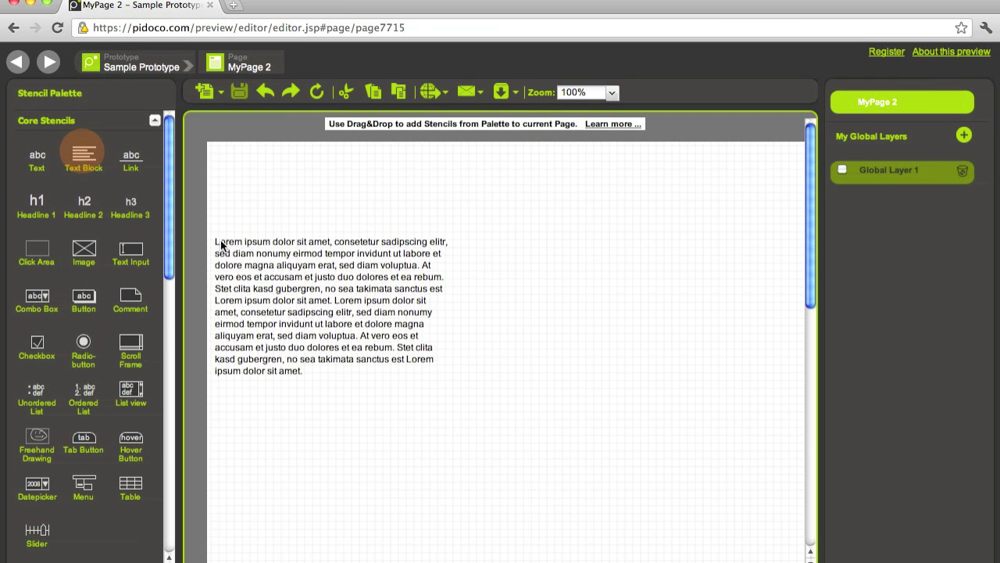
click(222, 247)
- Add a comment note above the text block reading 'This is the second page'
click(130, 299)
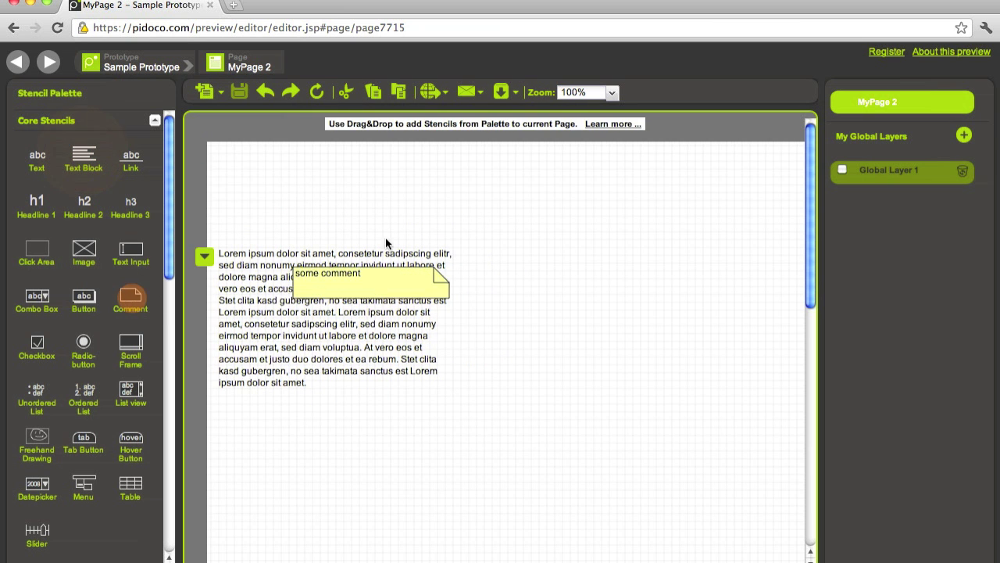
click(381, 167)
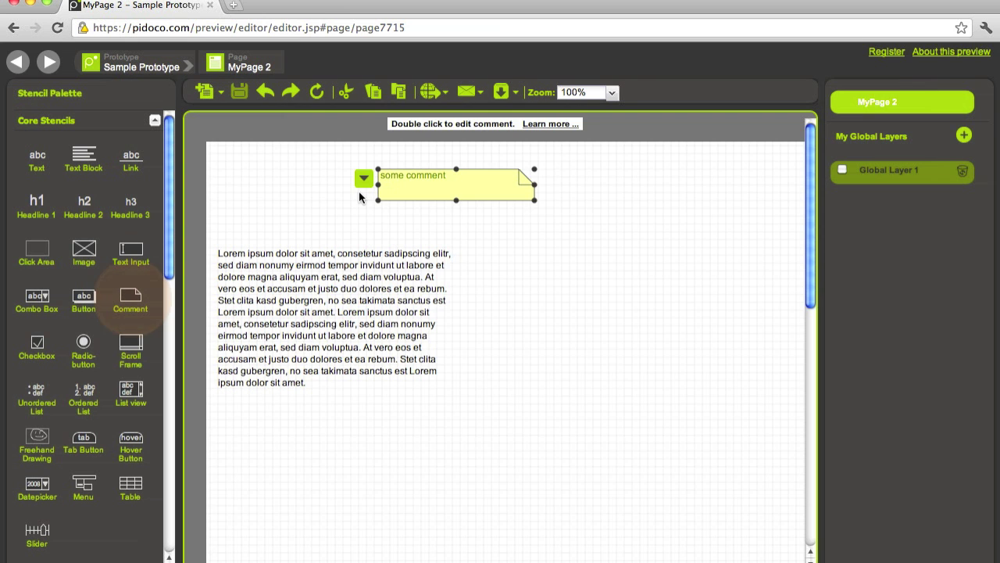
text(This is the s)
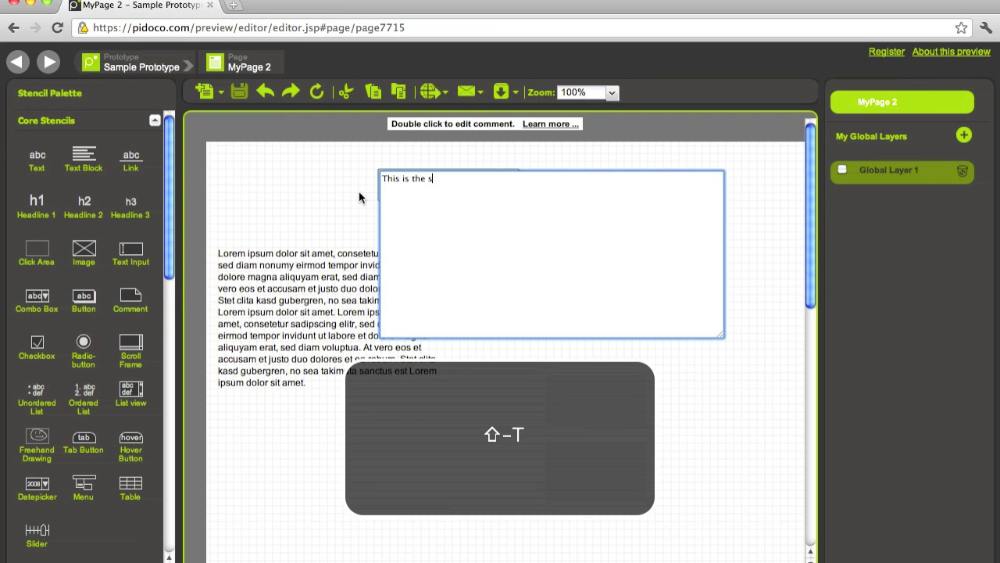
text(econd page)
click(287, 204)
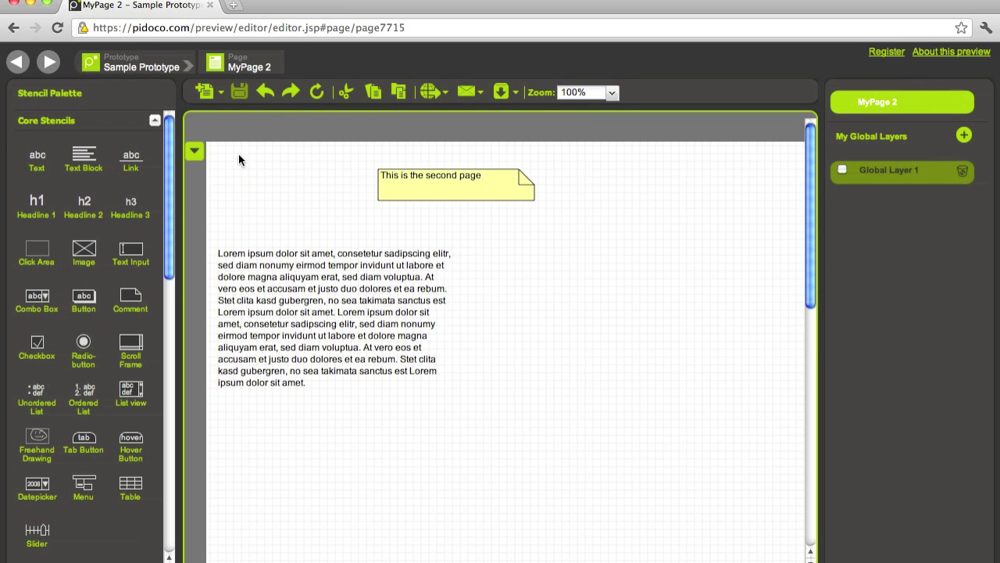
- Open Screenflow 1 from the Sample Prototype breadcrumb dropdown
click(189, 67)
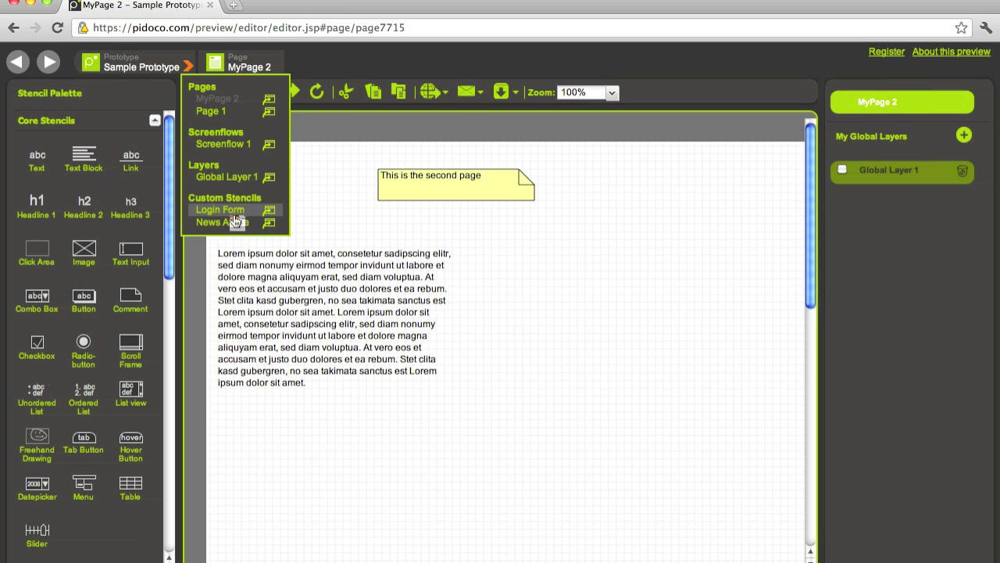
click(230, 146)
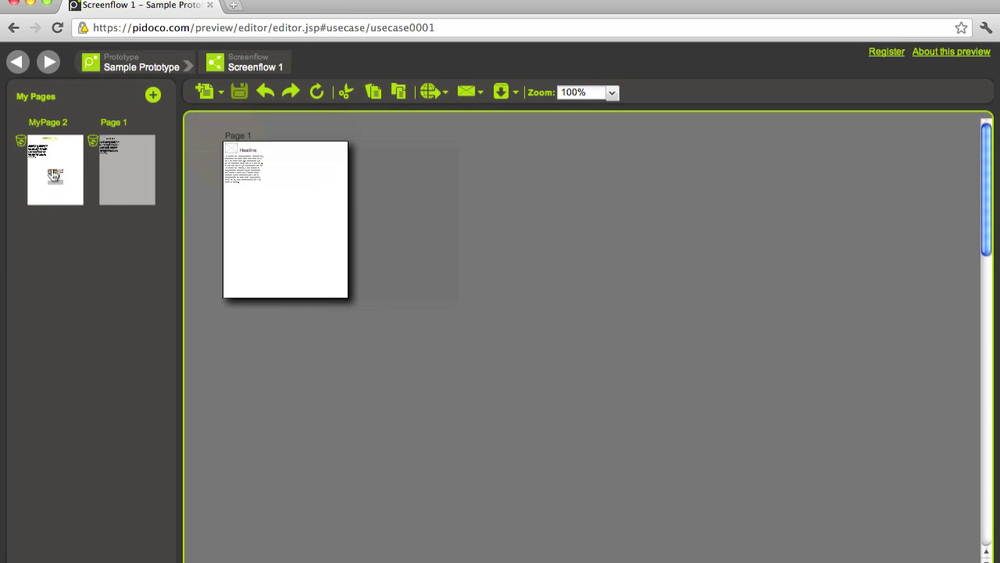
- Place MyPage 2 right of Page 1 in Screenflow 1 and link Page 1 to it
drag(48, 167, 442, 165)
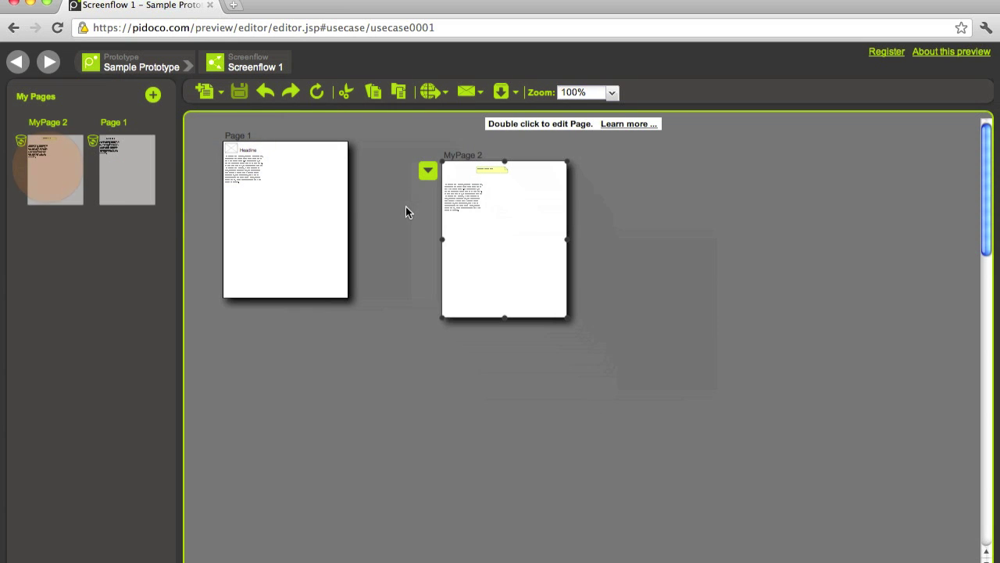
click(308, 211)
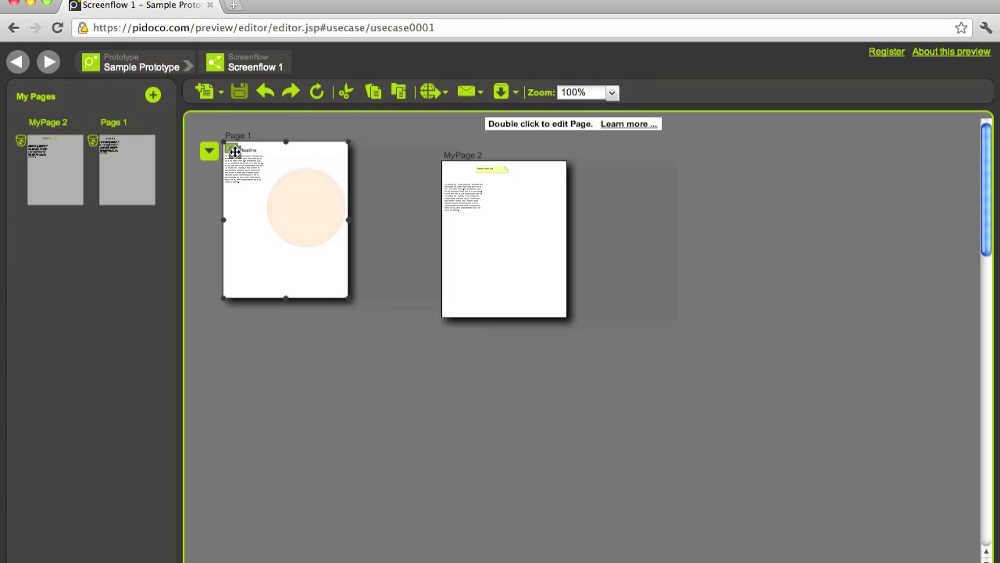
drag(232, 150, 446, 246)
click(390, 251)
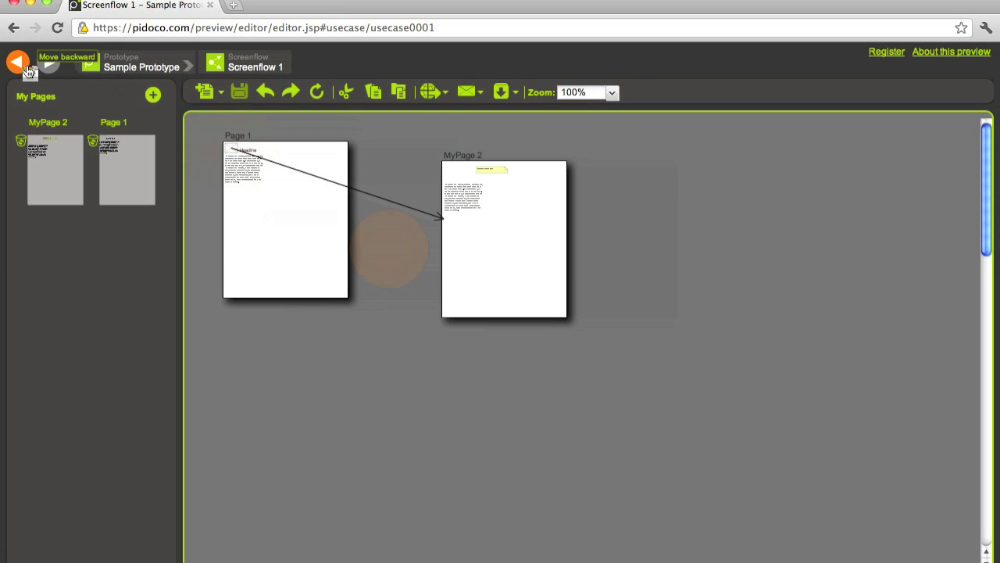
- Open Page 1 from the screenflow, step back to MyPage 2, then forward again to Page 1
click(278, 246)
double_click(279, 249)
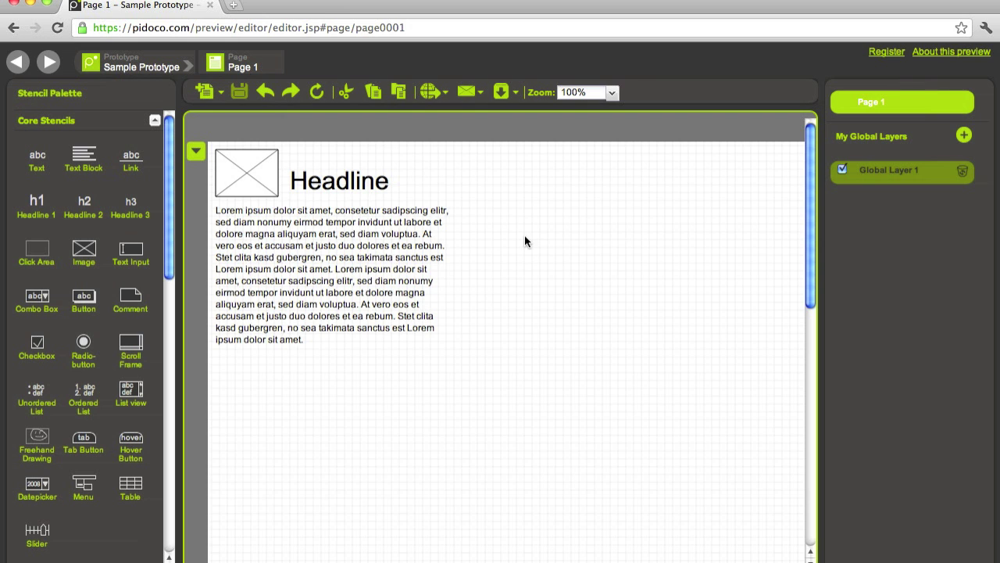
key(super+Left)
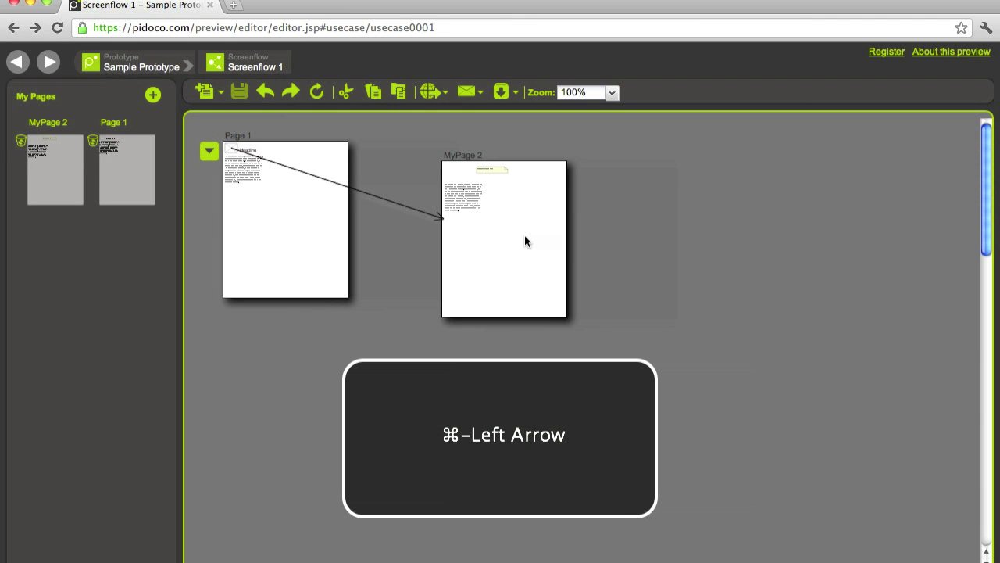
key(super+Left)
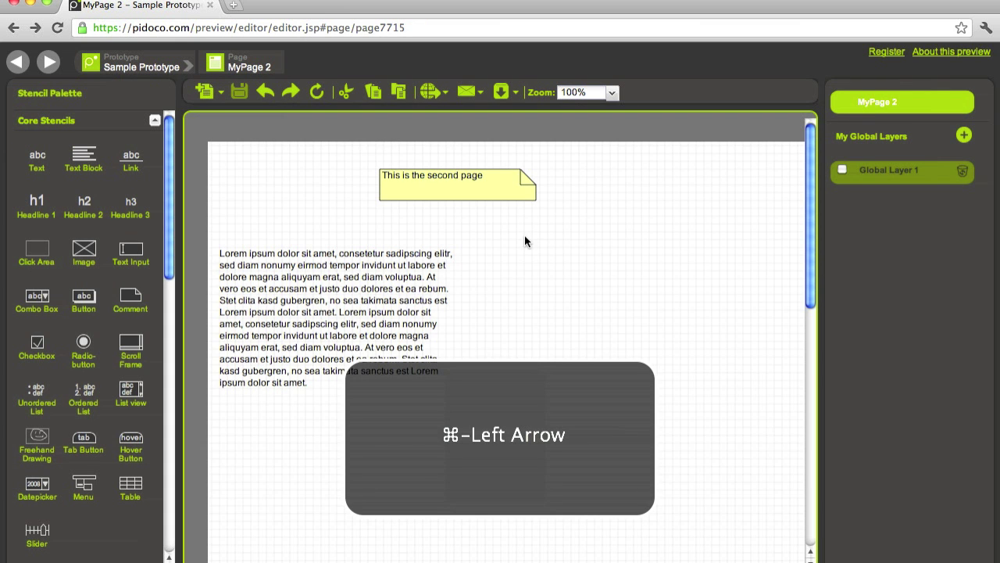
key(super+Right)
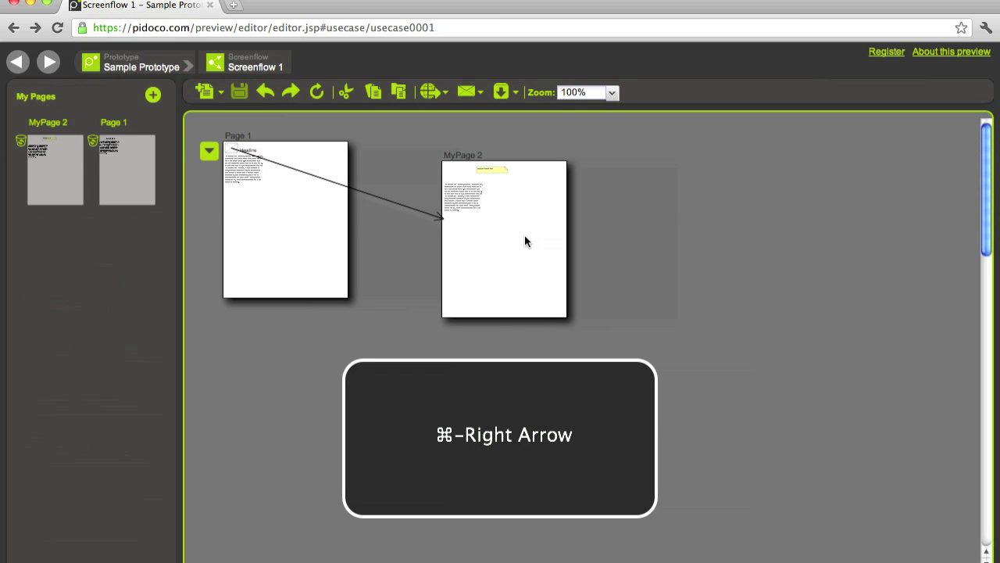
key(super+Right)
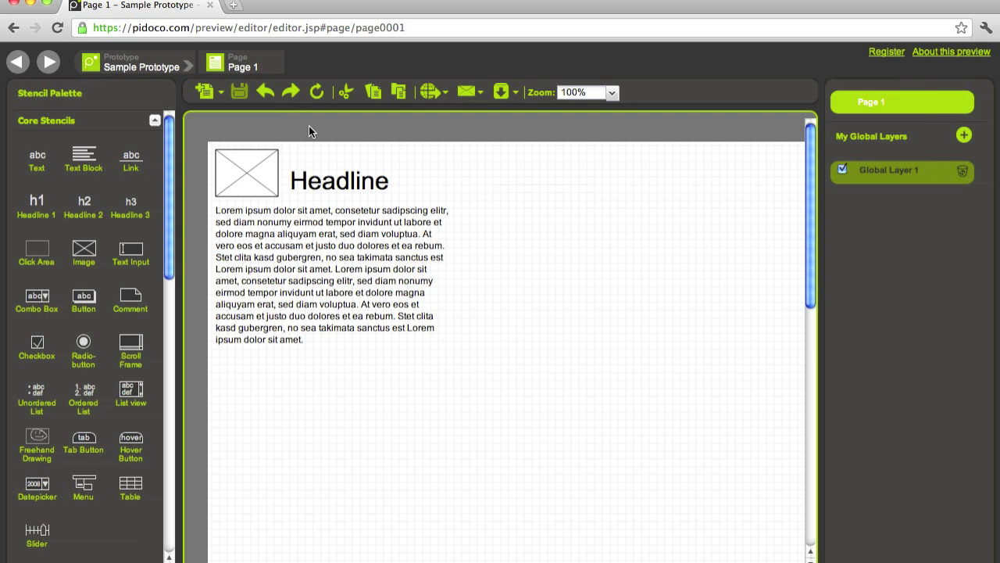
- From the Sample Prototype overview, add the folder Folder 2 and the page MyPage 3 inside it
click(151, 69)
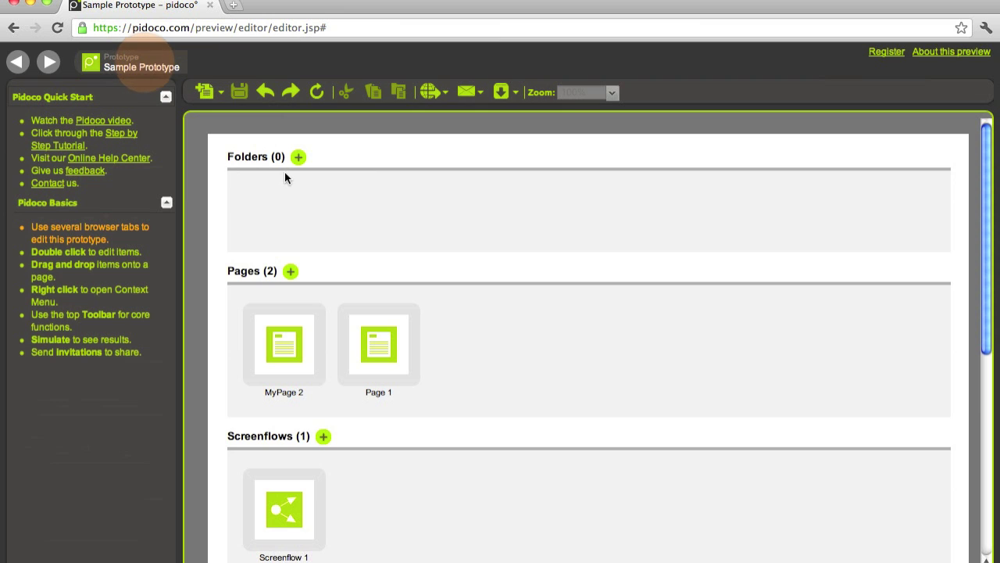
click(298, 160)
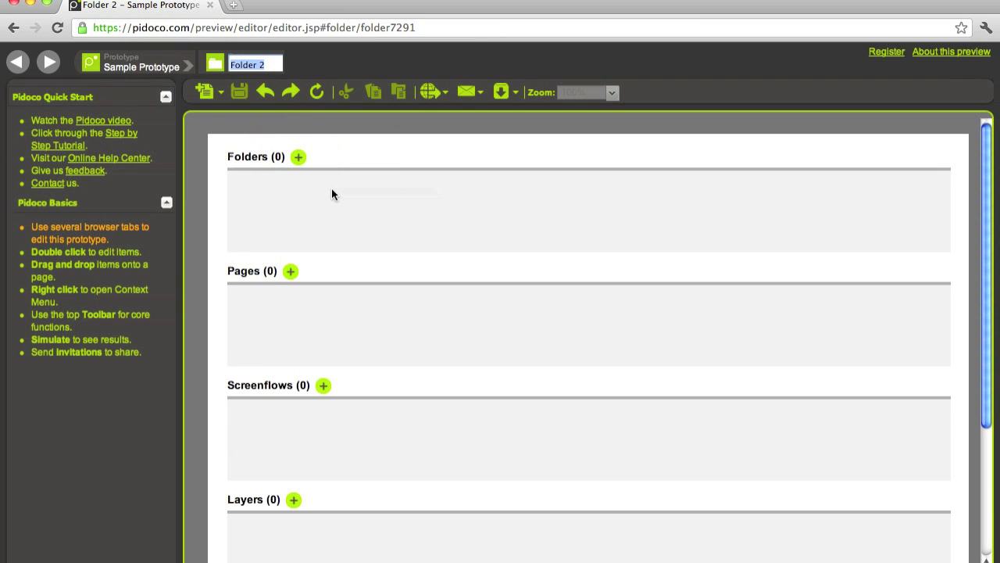
key(Return)
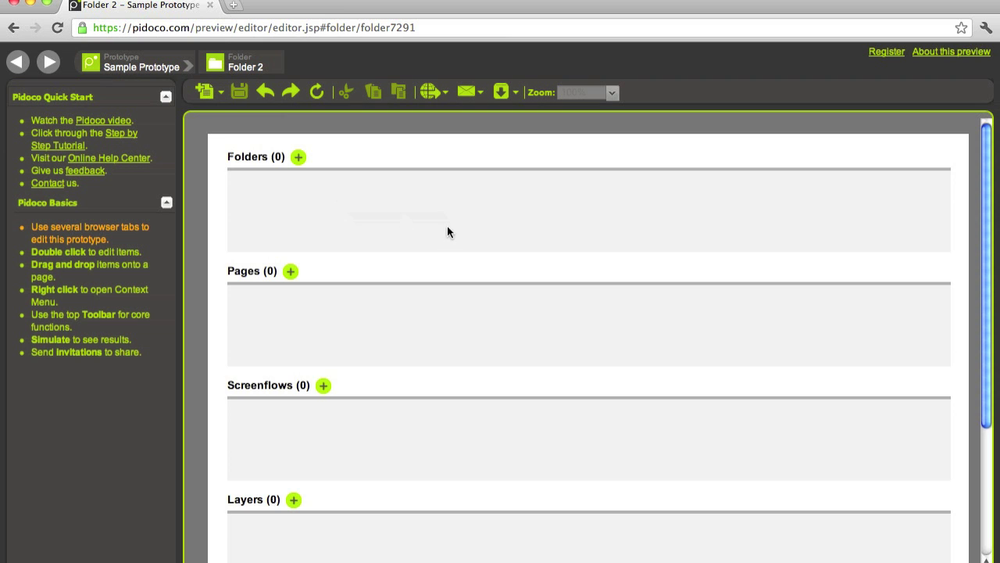
scroll(446, 227, down, 5)
scroll(446, 227, up, 5)
click(290, 271)
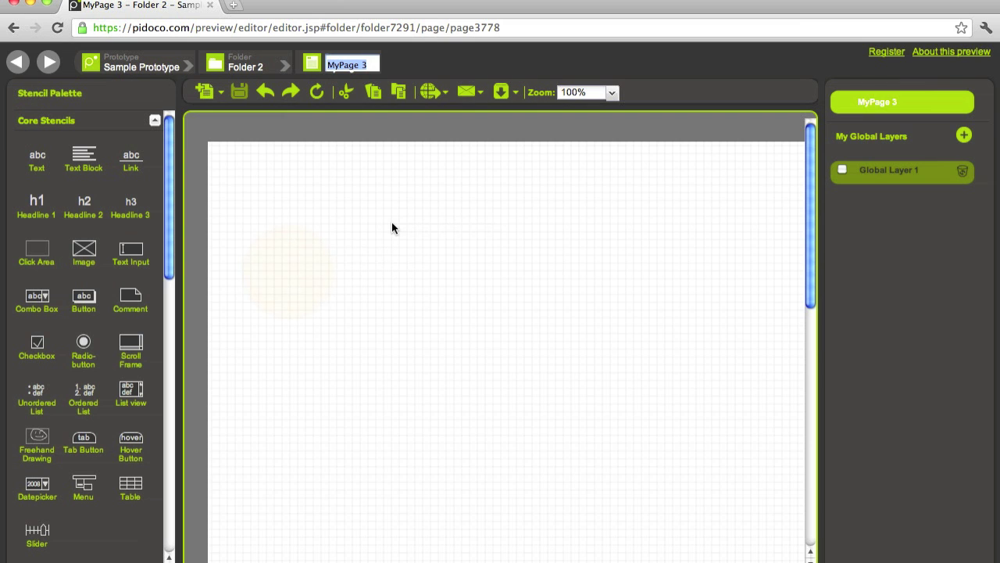
click(393, 223)
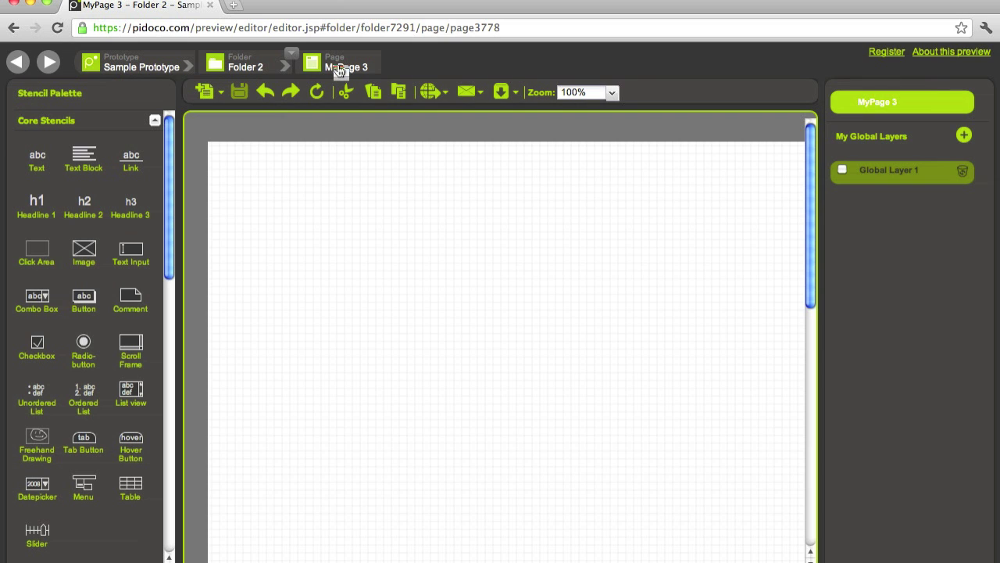
click(288, 69)
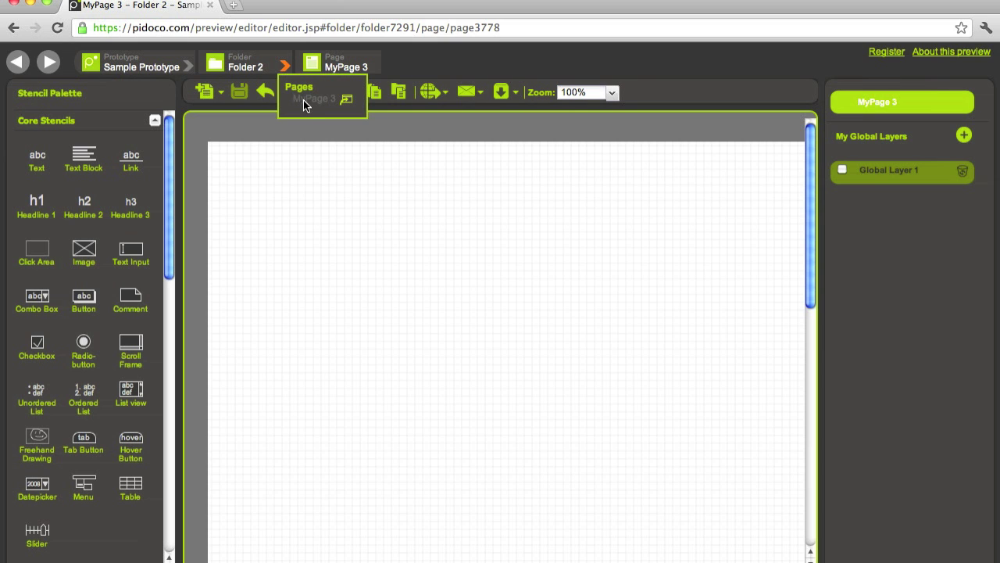
click(189, 67)
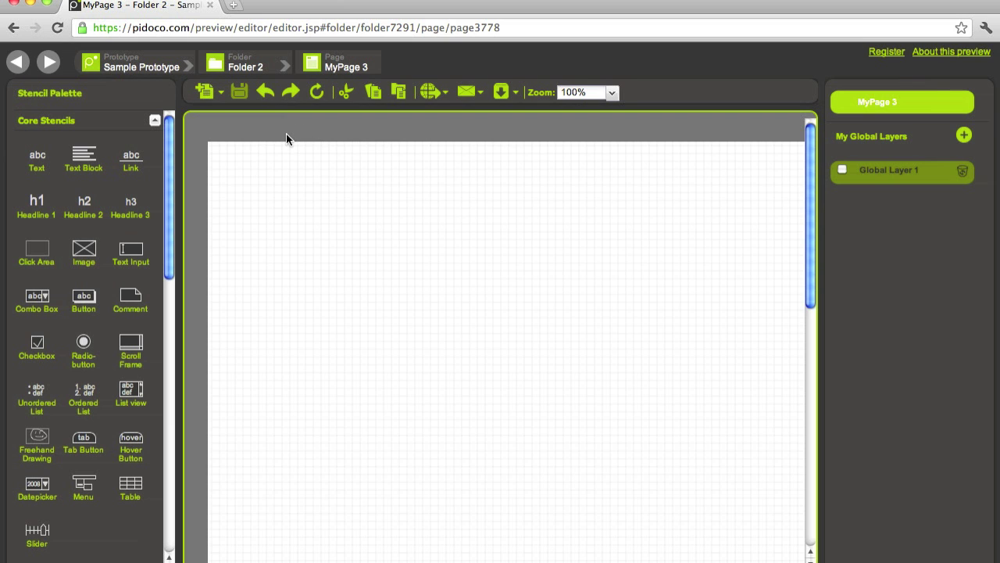
- Use the breadcrumb dropdown to open MyPage 2, then Folder 2's MyPage 3, then reach MyPage 2 again
click(192, 68)
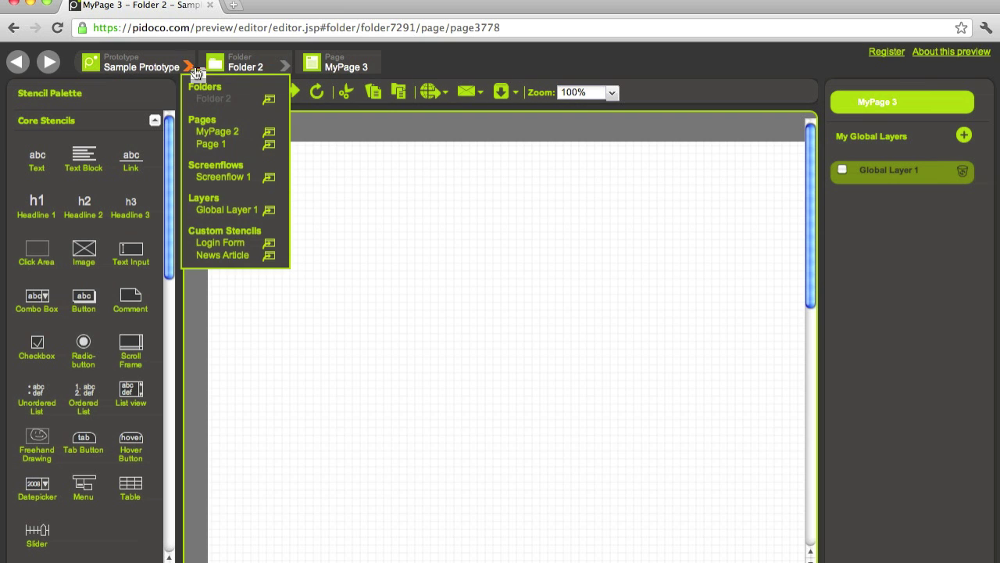
click(211, 133)
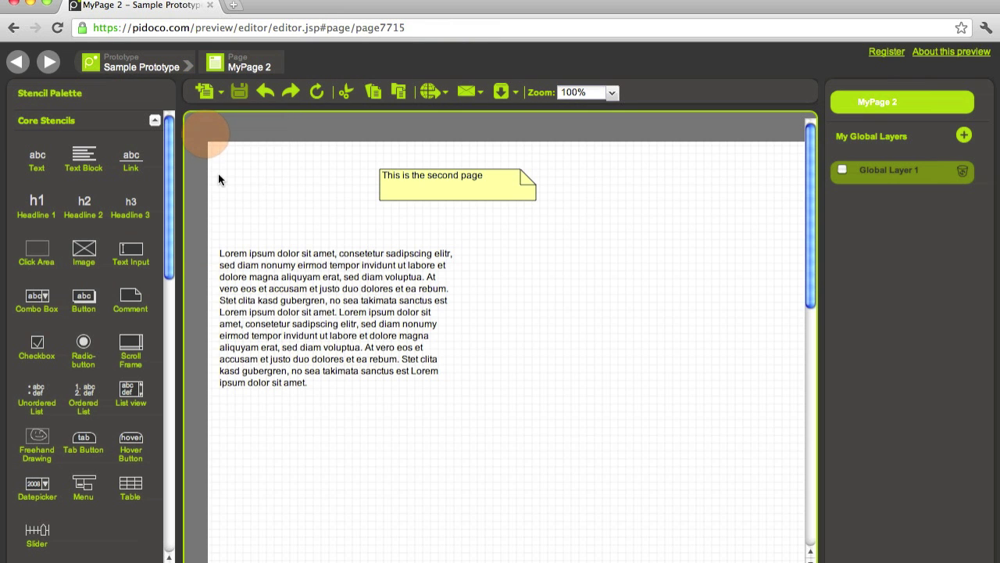
click(191, 70)
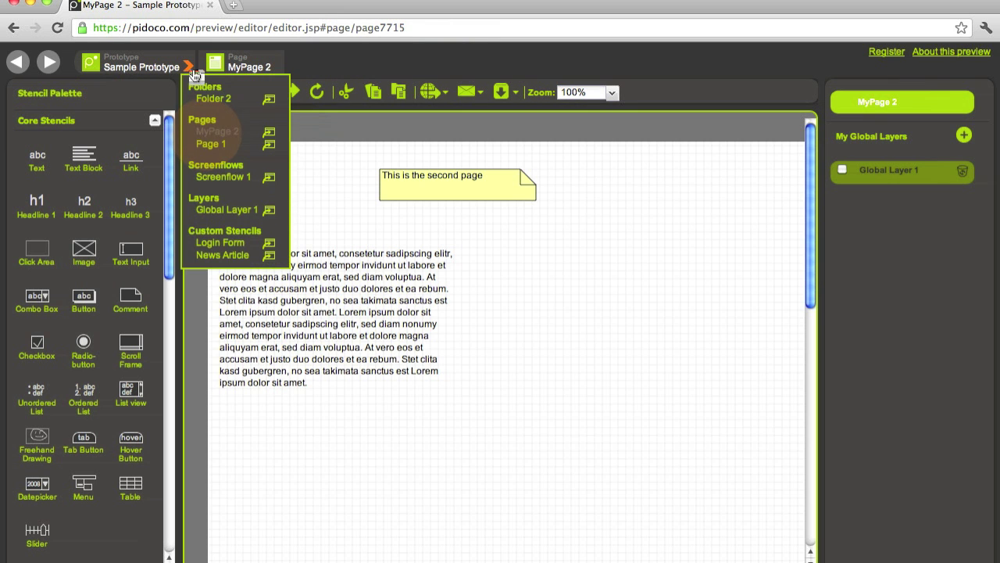
click(221, 101)
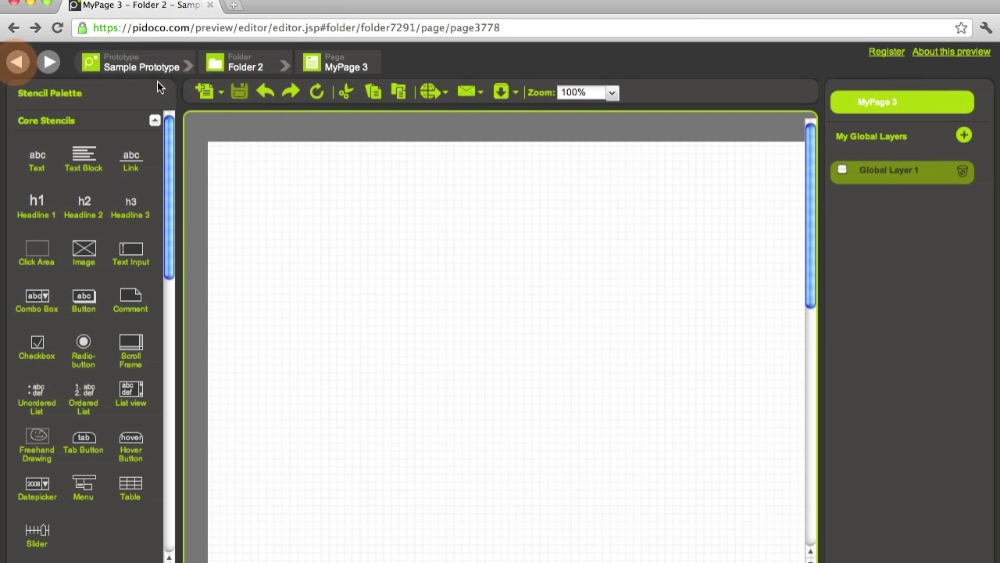
click(202, 69)
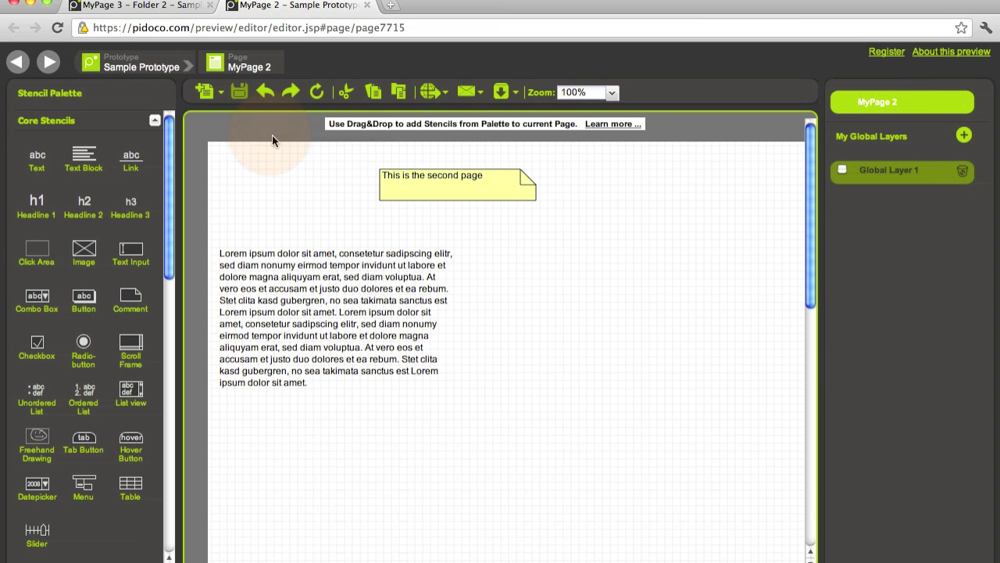
- Open MyPage 2 from the Sample Prototype overview, then close both extra MyPage 2 tabs
click(141, 67)
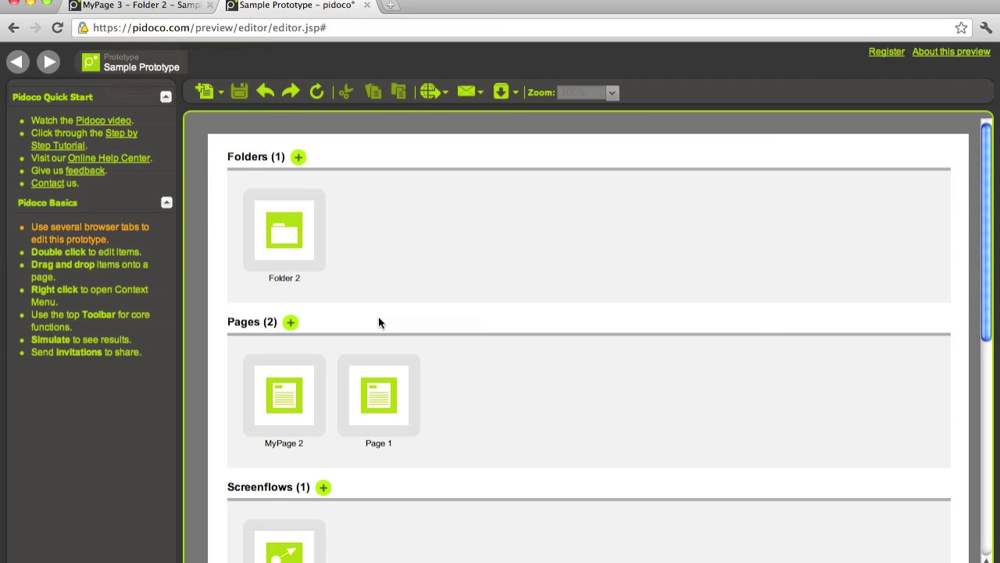
double_click(283, 402)
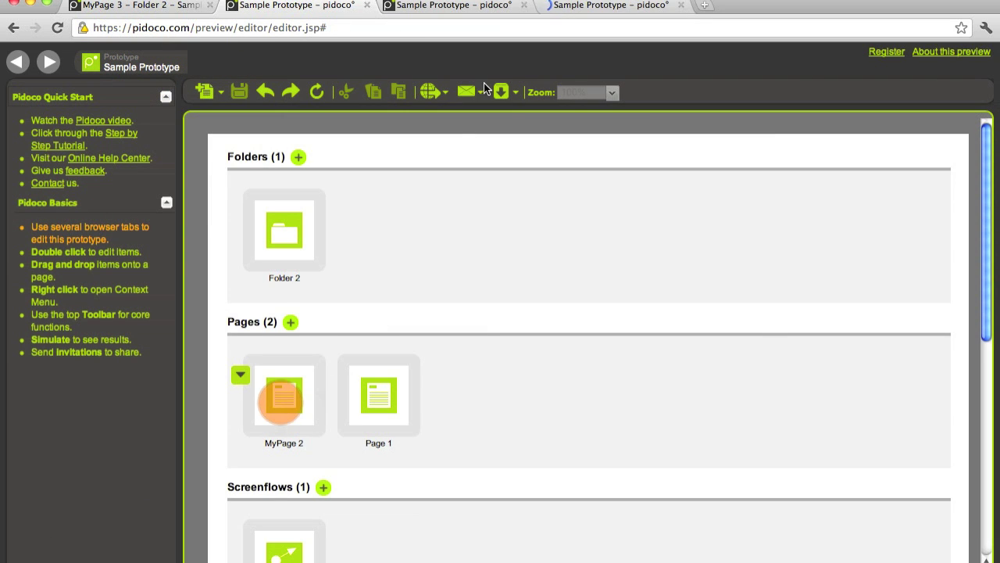
click(461, 9)
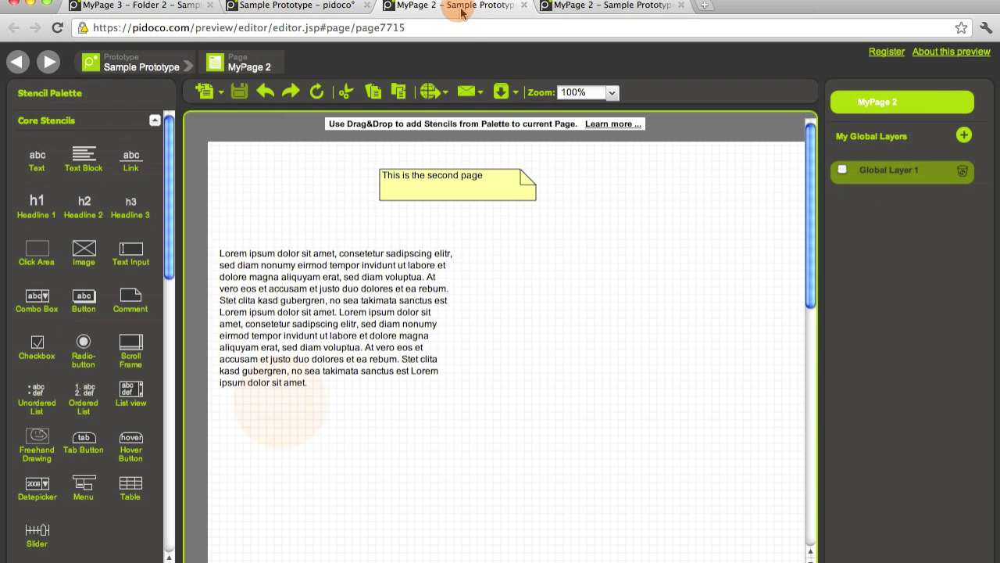
click(524, 5)
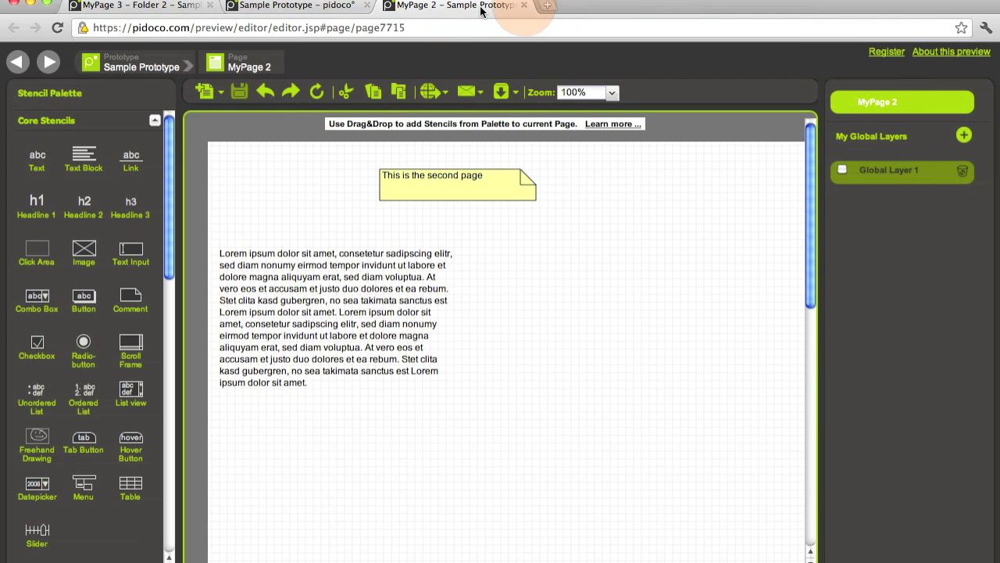
click(524, 6)
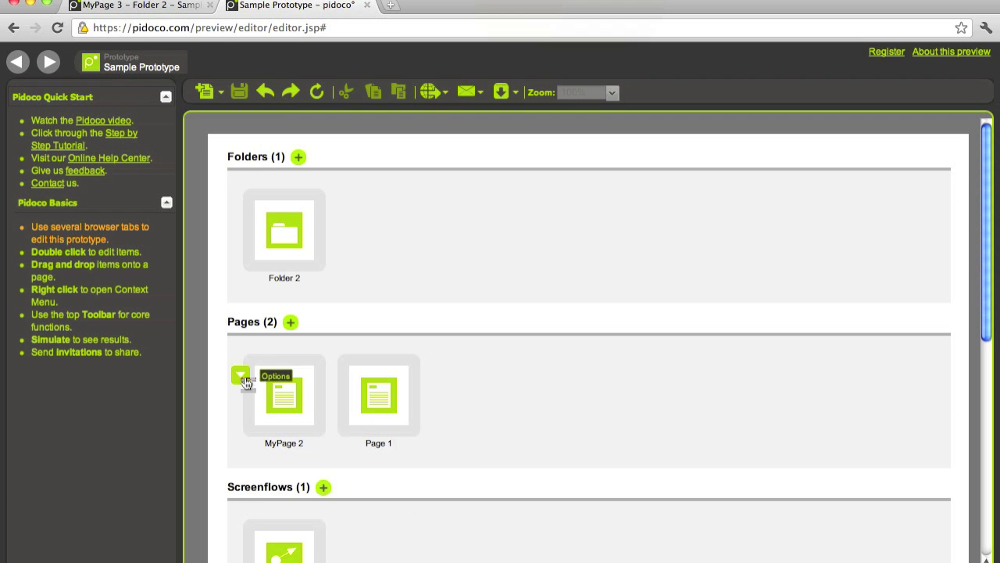
- Open MyPage 2 in a third browser tab, then return to the MyPage 3 tab
click(242, 378)
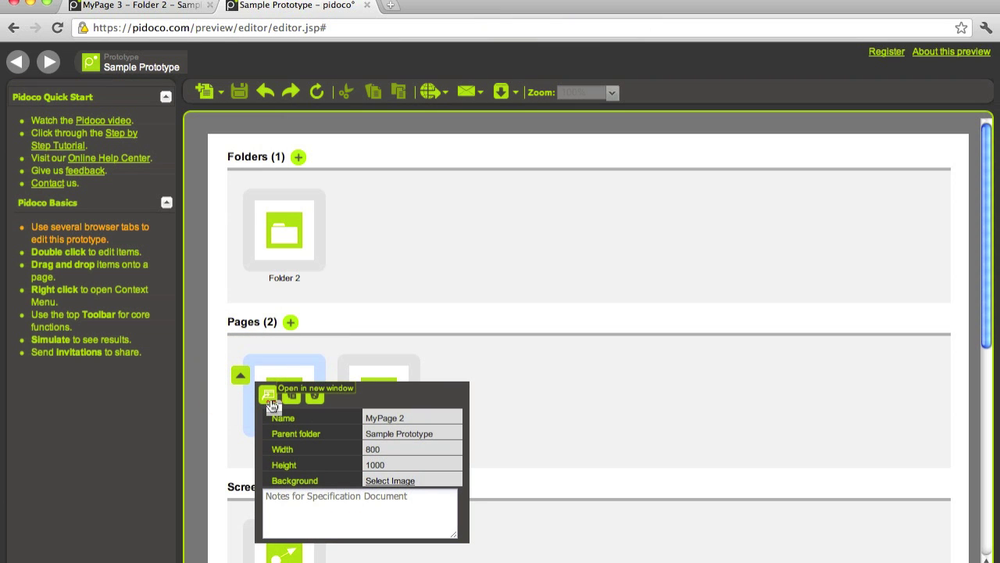
click(269, 395)
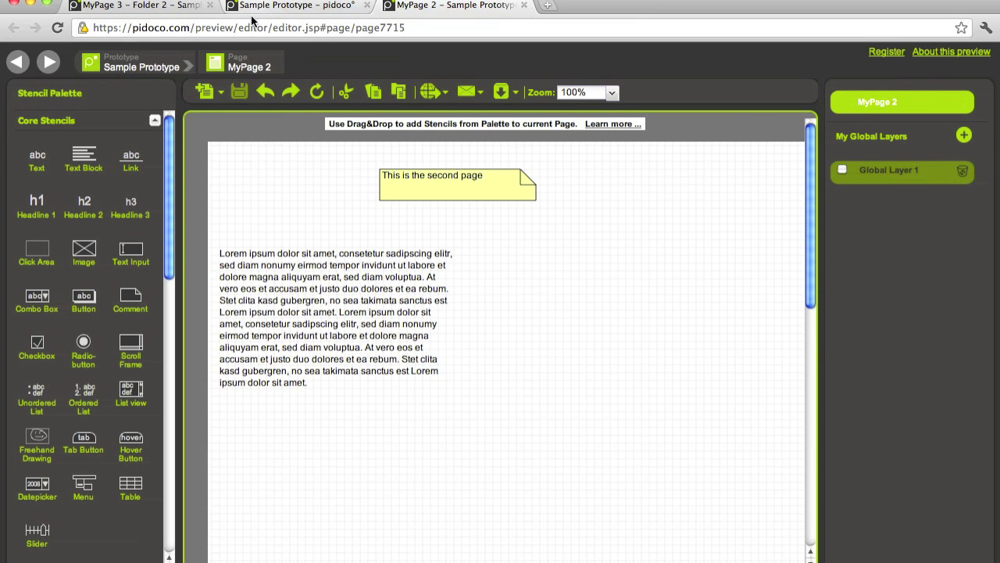
click(102, 4)
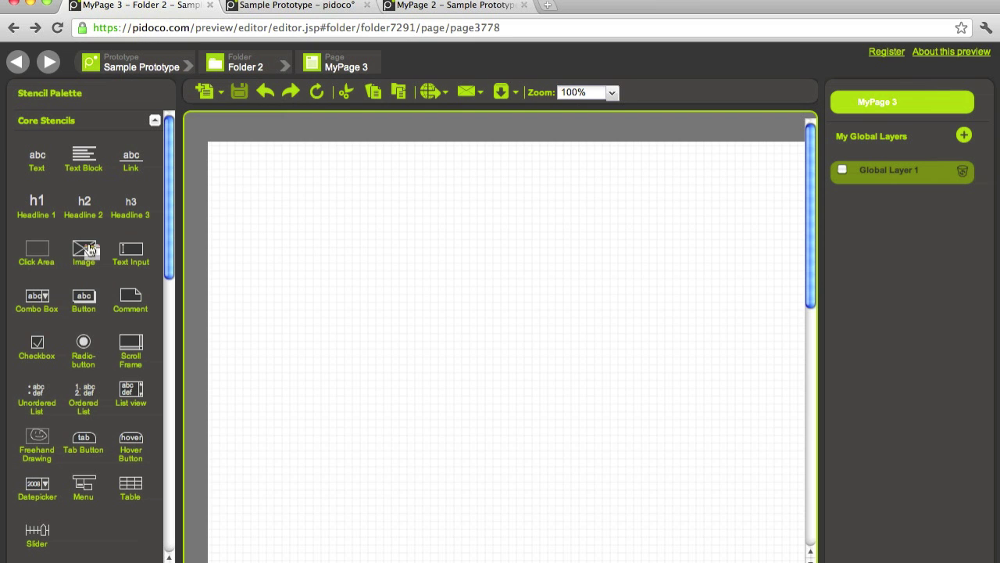
- Drop an Image placeholder near MyPage 3's top-left and move the MyPage 2 tab first, ending on MyPage 3
drag(90, 248, 266, 206)
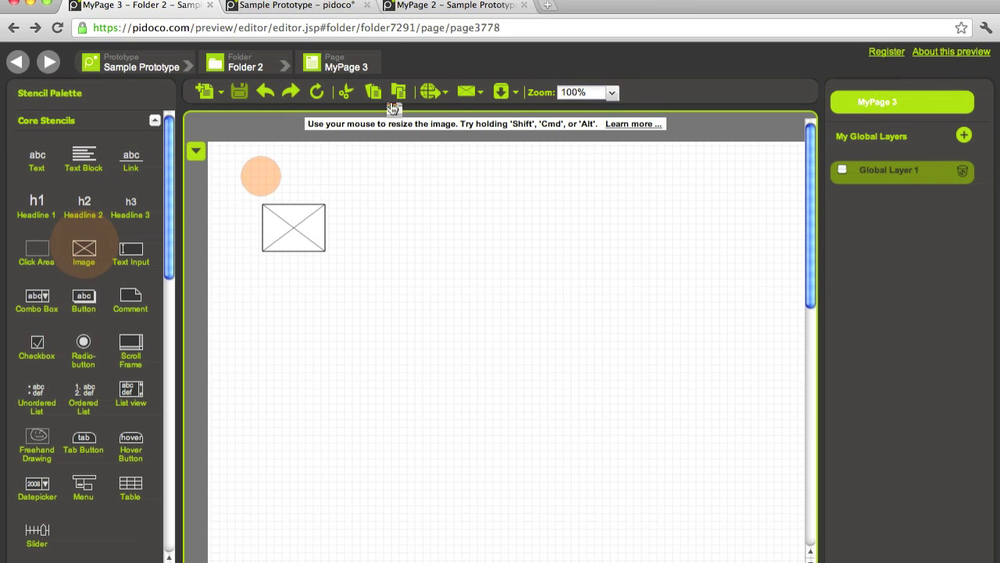
drag(457, 6, 110, 8)
click(283, 8)
click(133, 6)
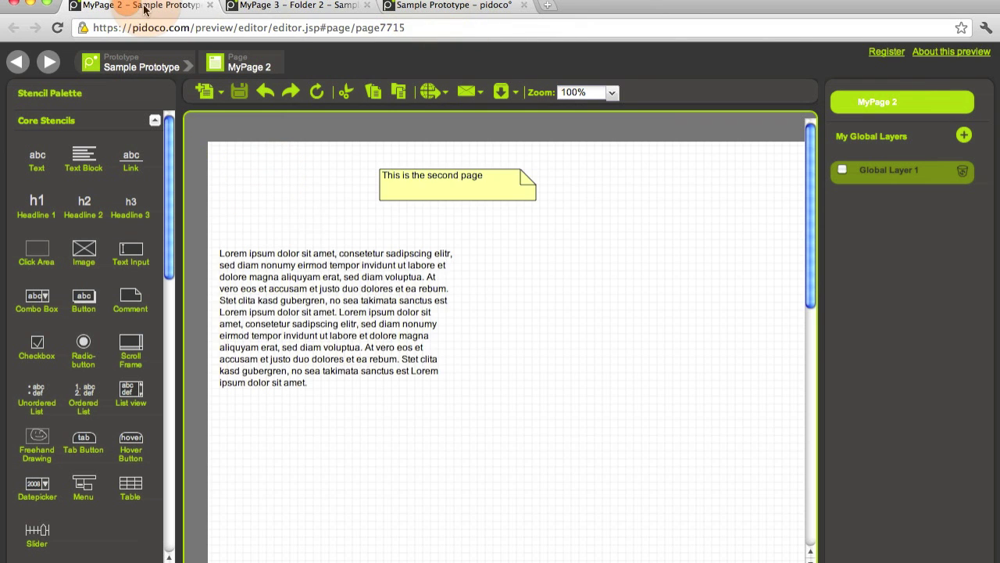
click(281, 6)
click(132, 7)
click(242, 8)
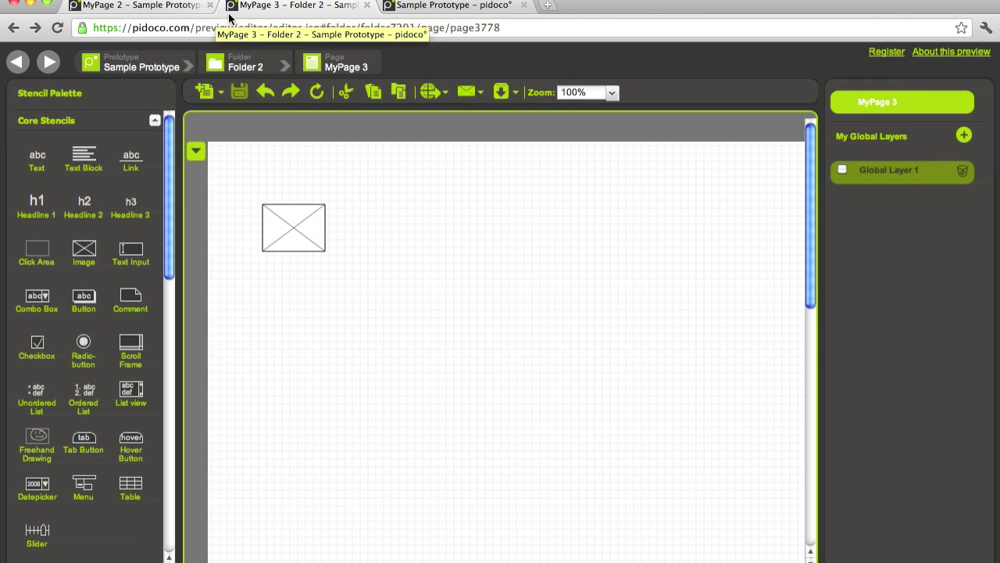
- Go to the Sample Prototype overview tab and close the MyPage 2 properties popup
click(467, 4)
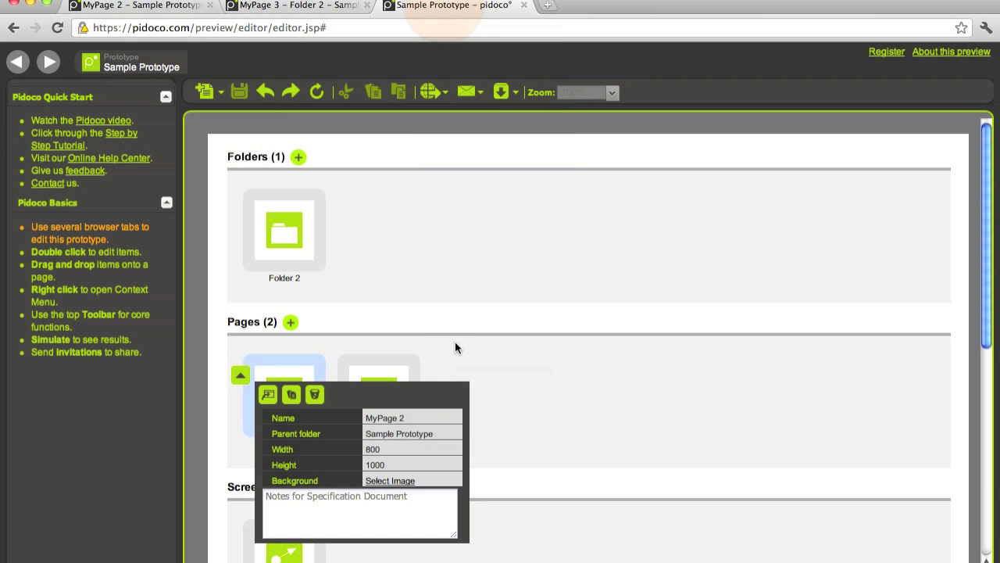
click(447, 318)
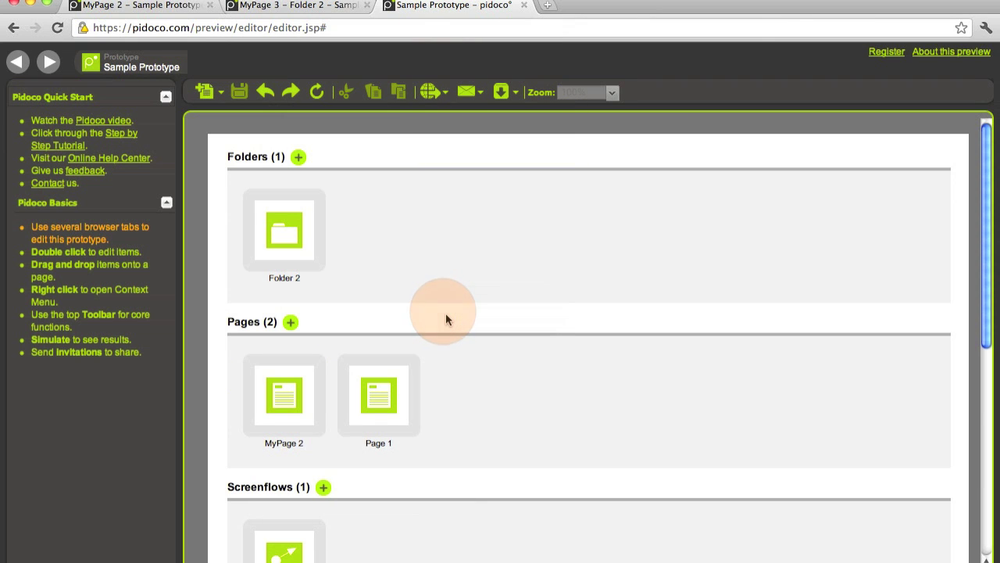